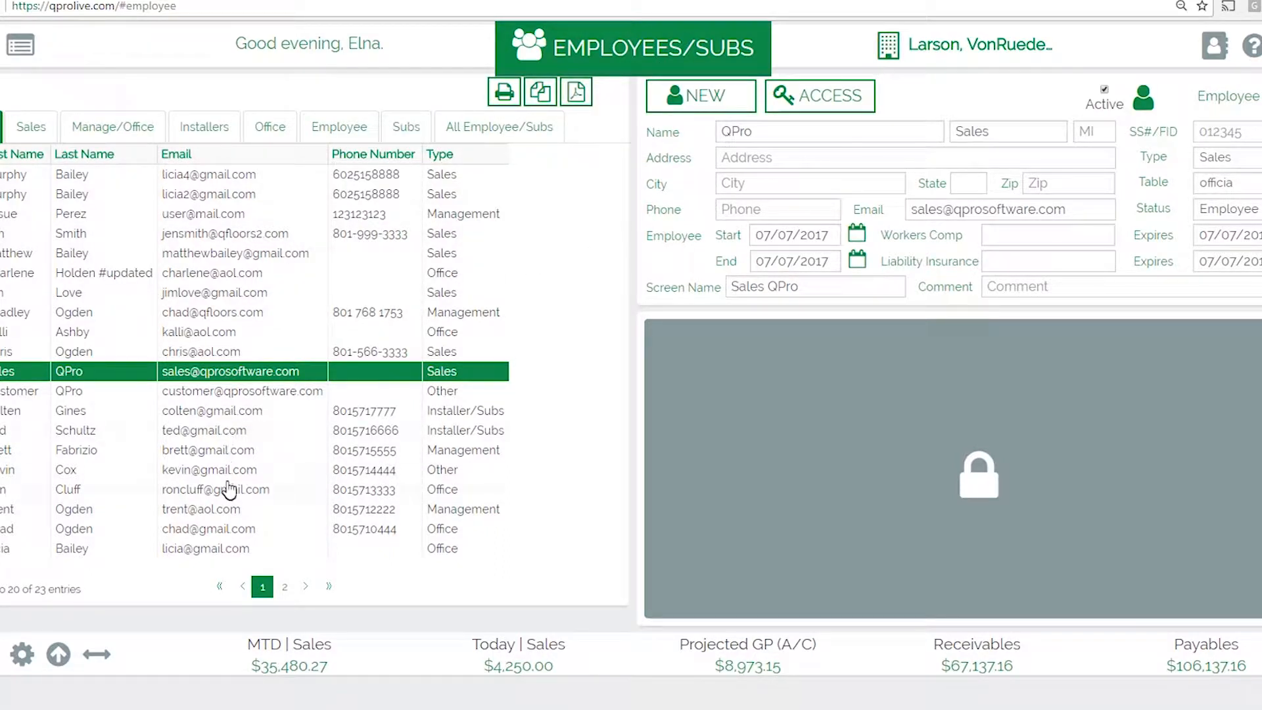
Step: Load the Customer QPro entry (type Other, Contractor) into the employee form
click(219, 395)
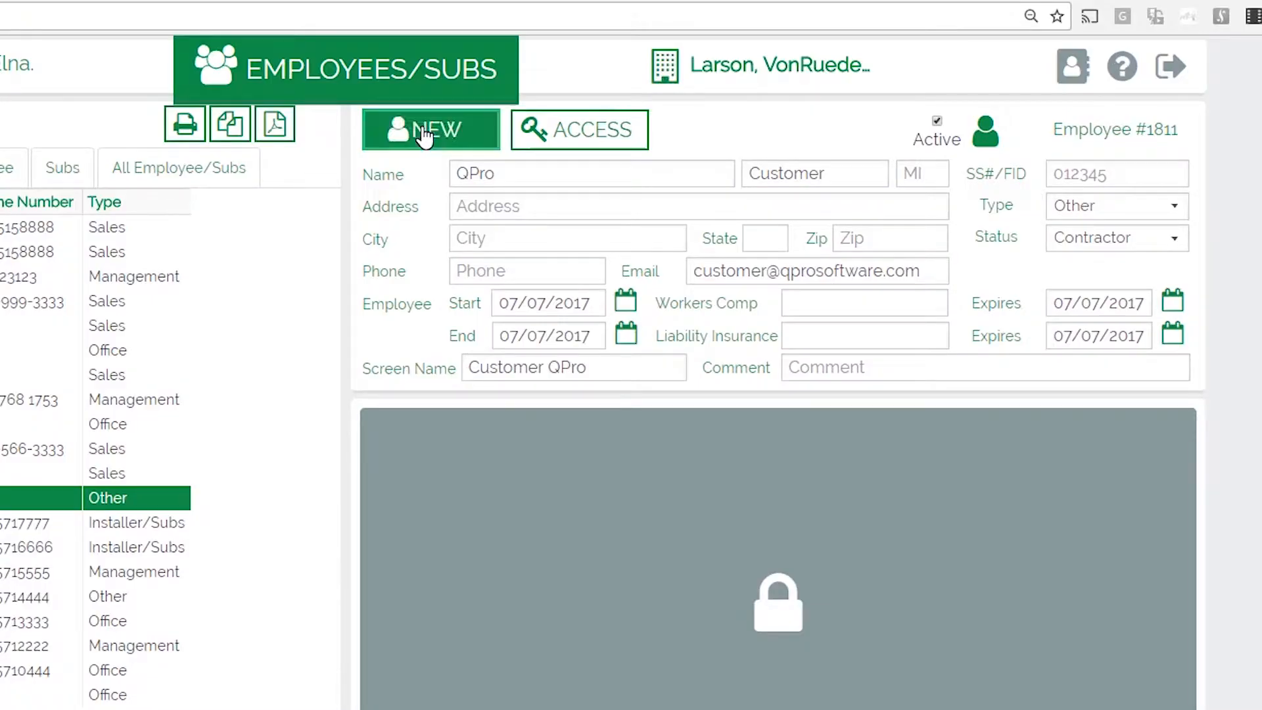
Step: Start a new employee record and enter the person's last and first name
click(424, 136)
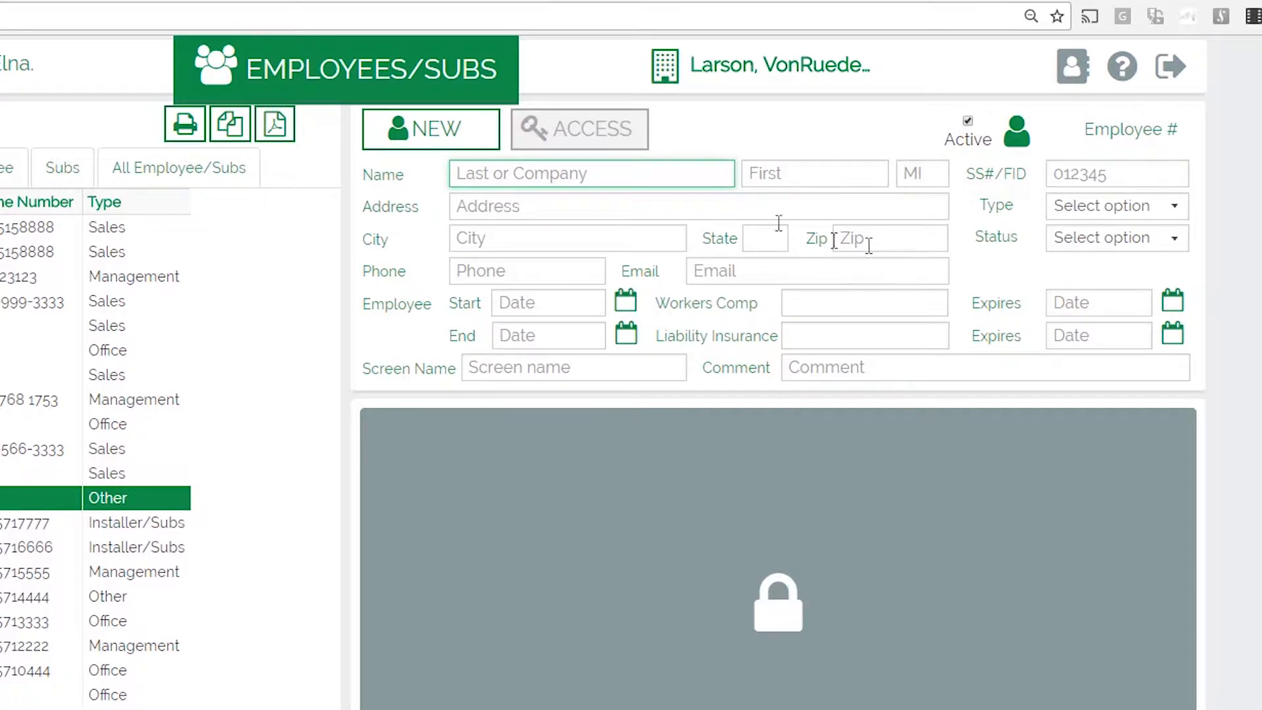
click(631, 177)
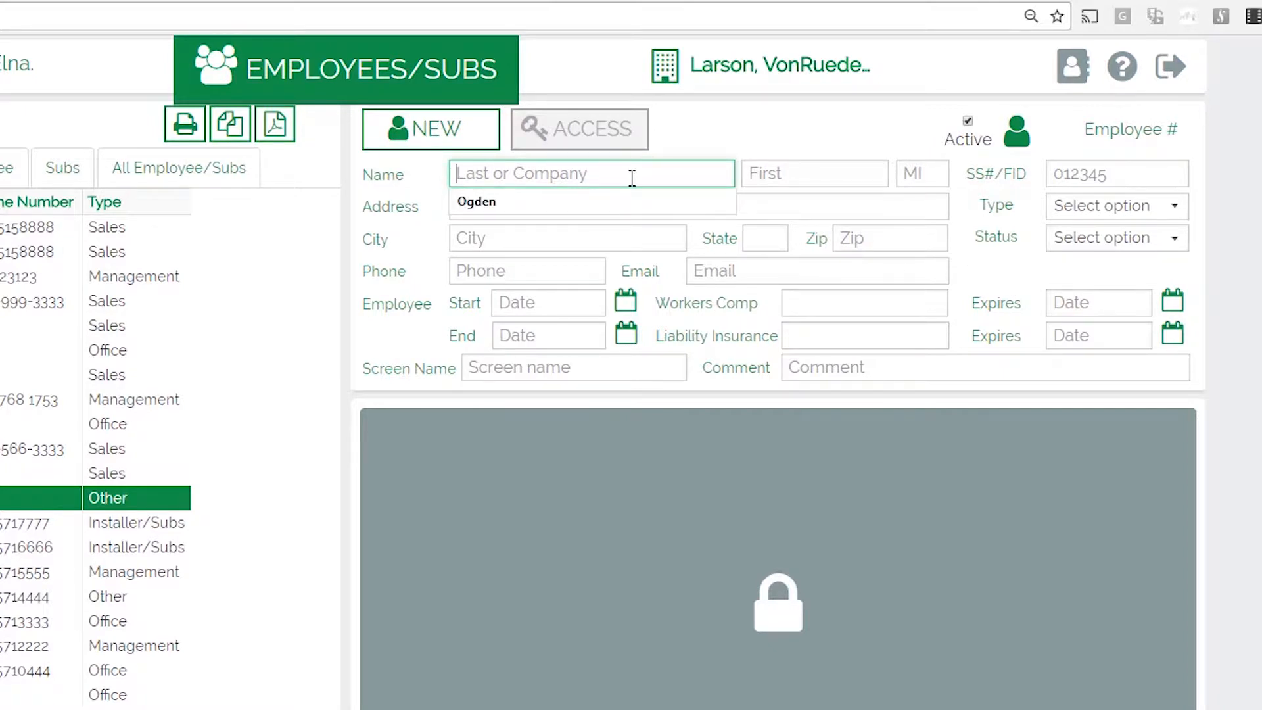
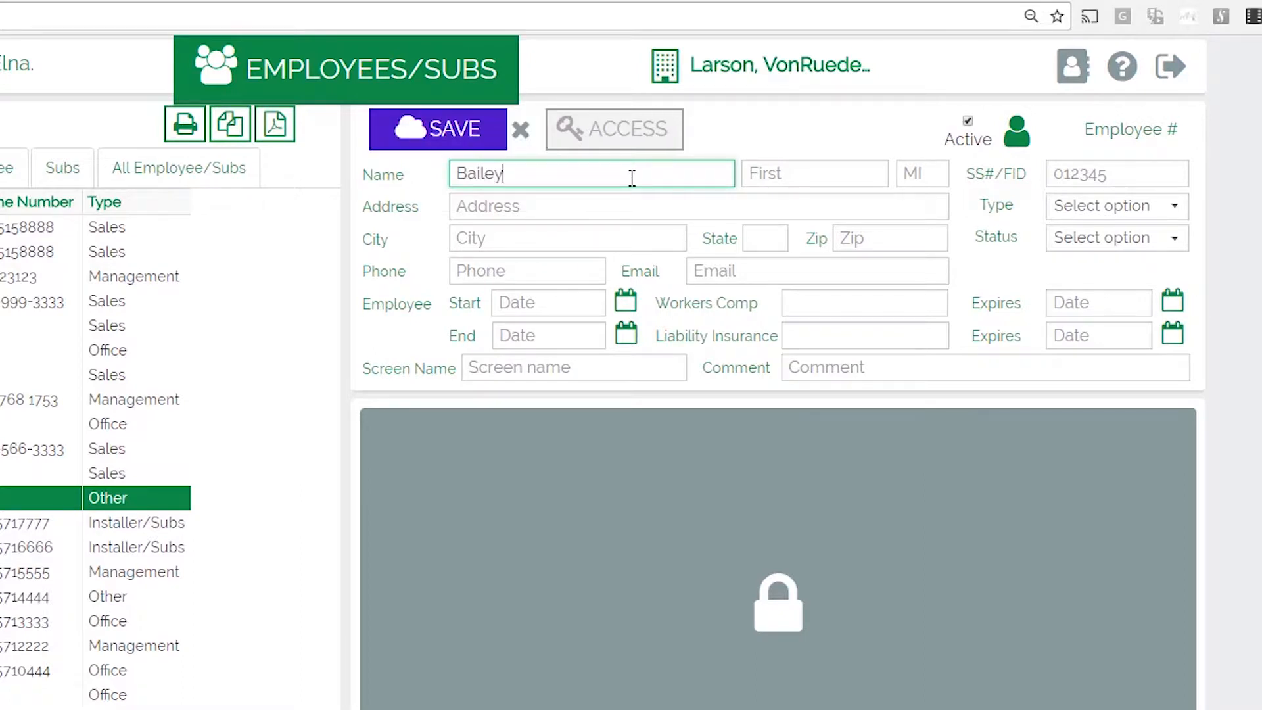
key(Tab)
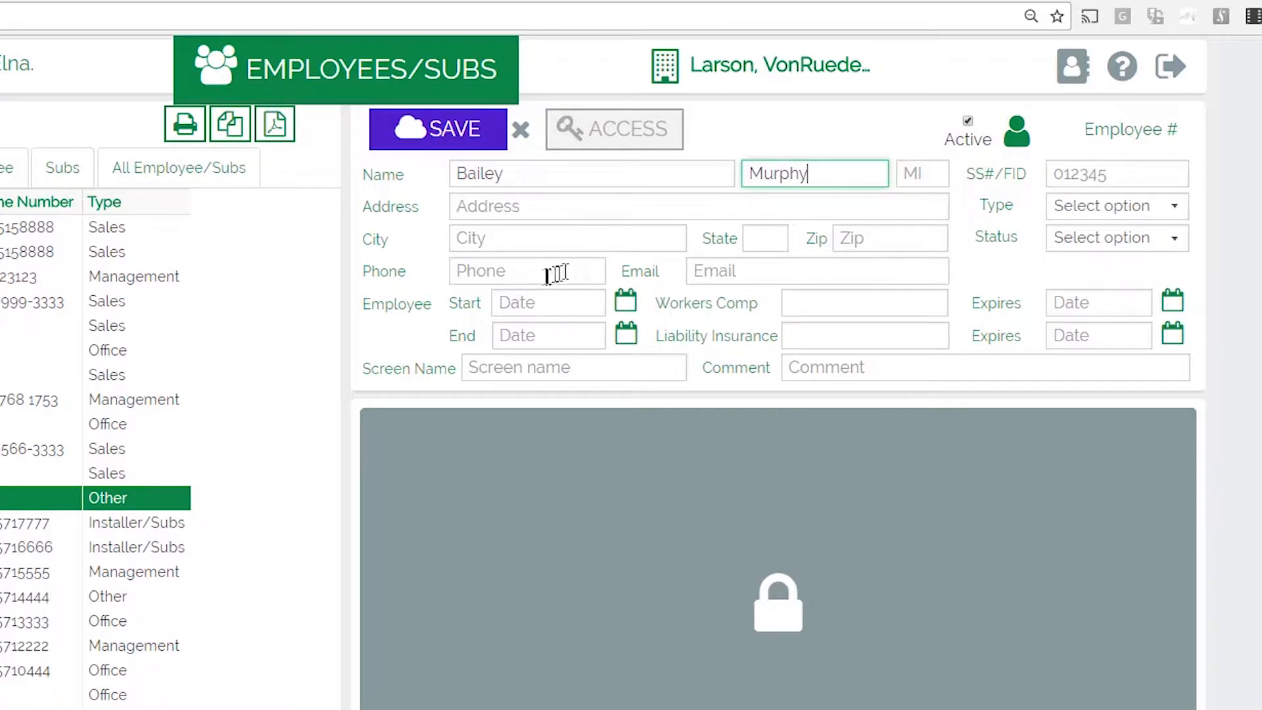
Step: Fill in the employee's e-mail address and SS#/FID number
click(733, 267)
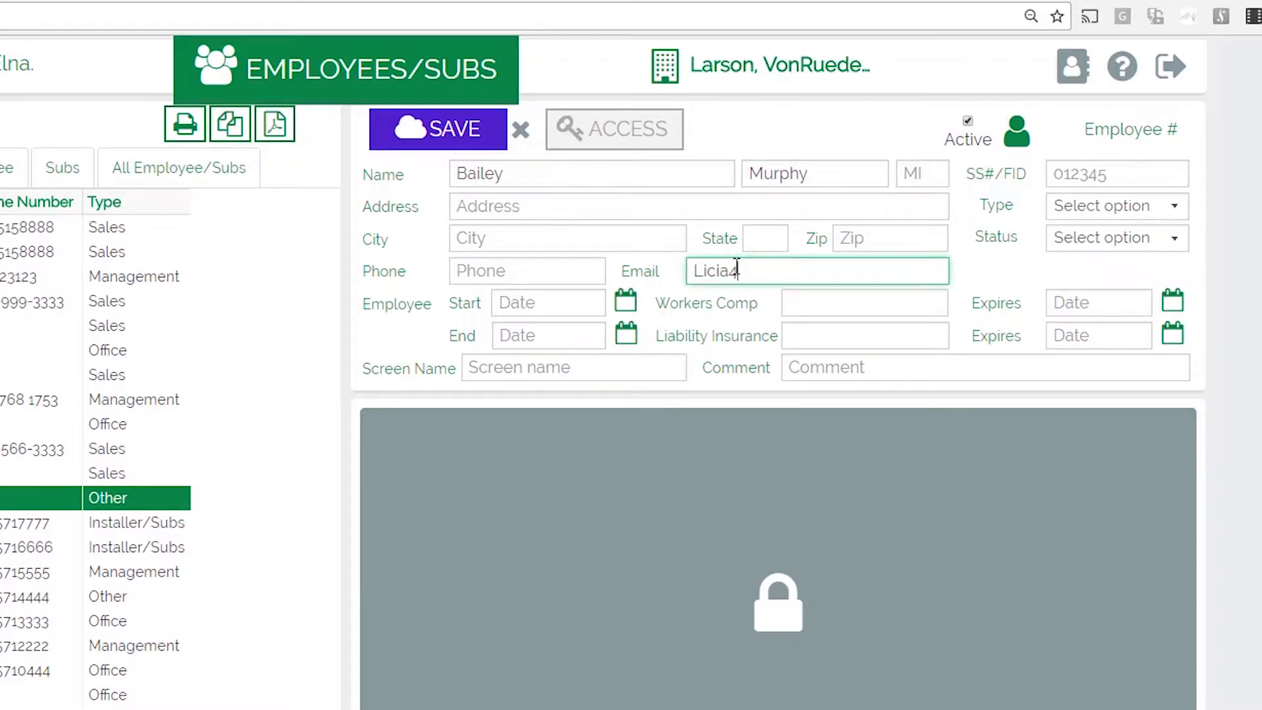
key(Tab)
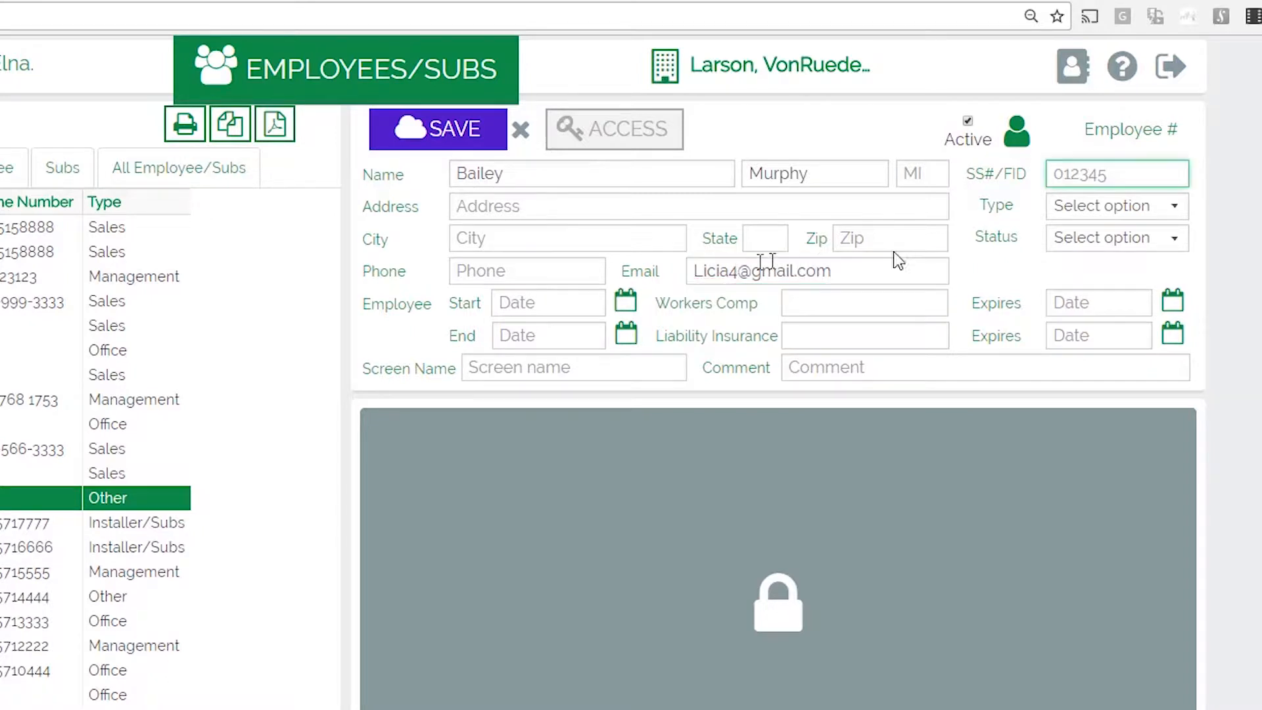
text(444-999-9999)
key(Tab)
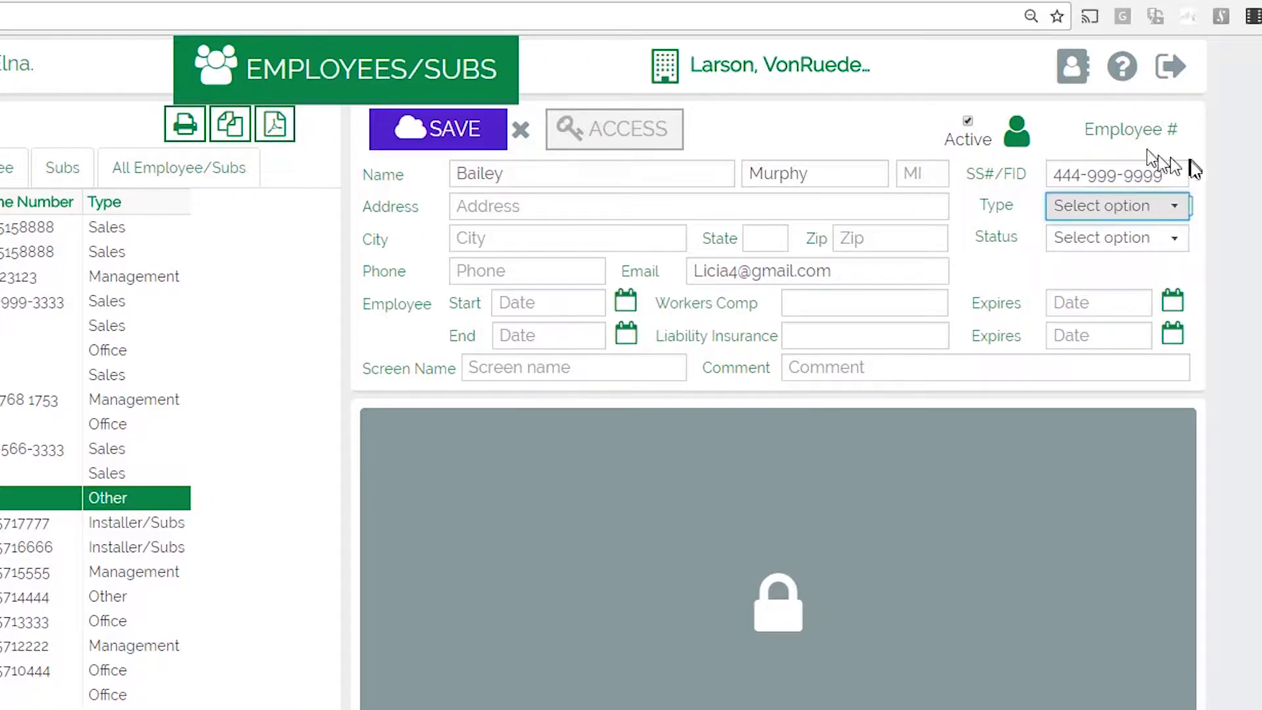
Step: Try Sales and check its Table options, then switch the employee type to Installer/Subs
click(1177, 206)
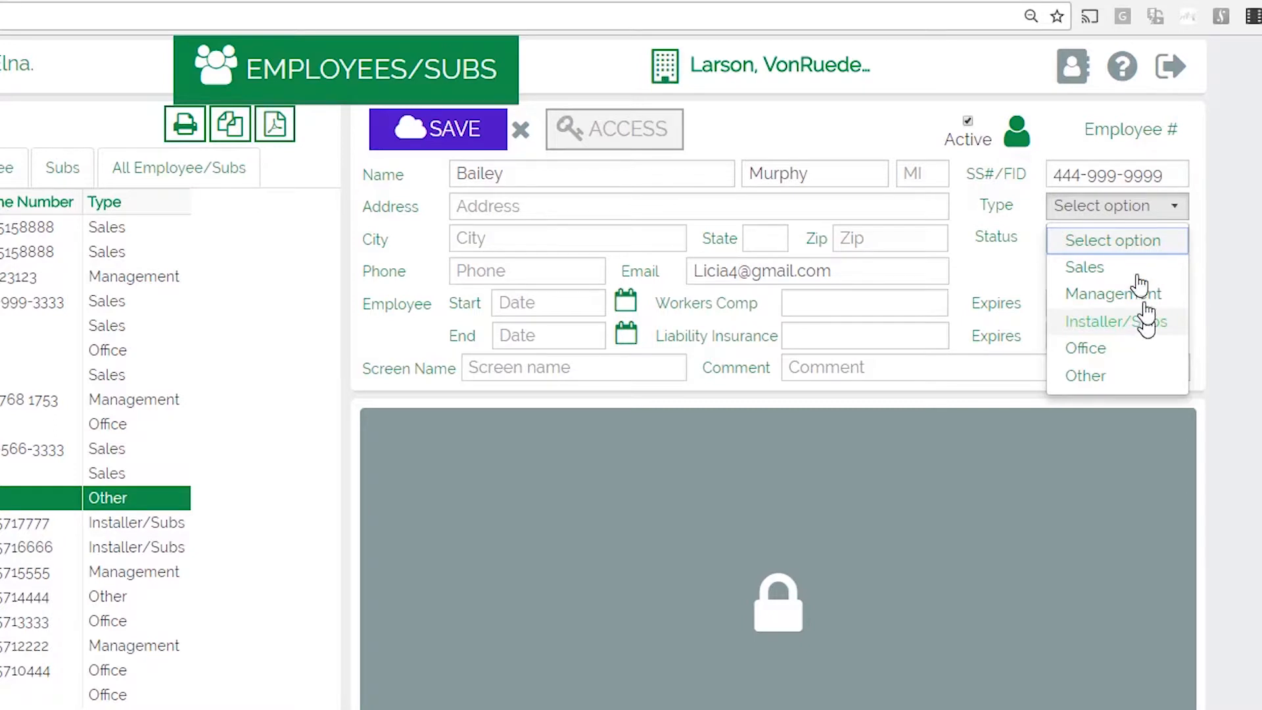
click(1102, 268)
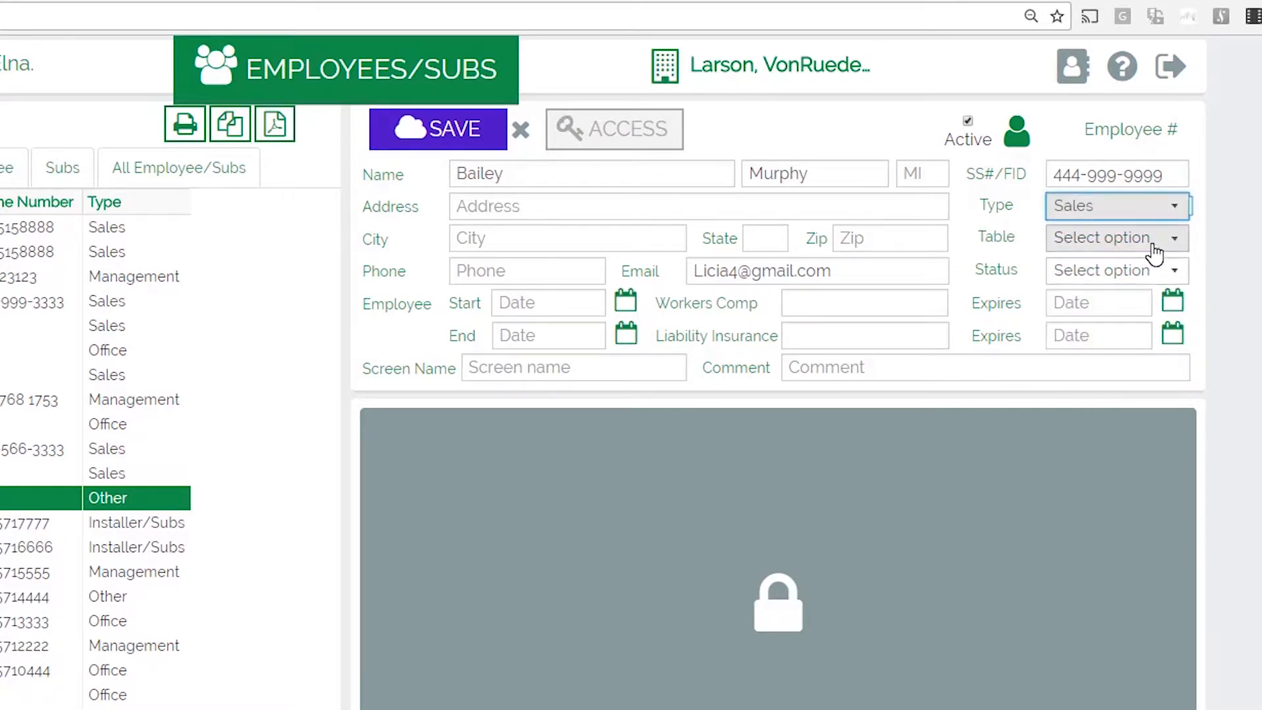
click(1173, 214)
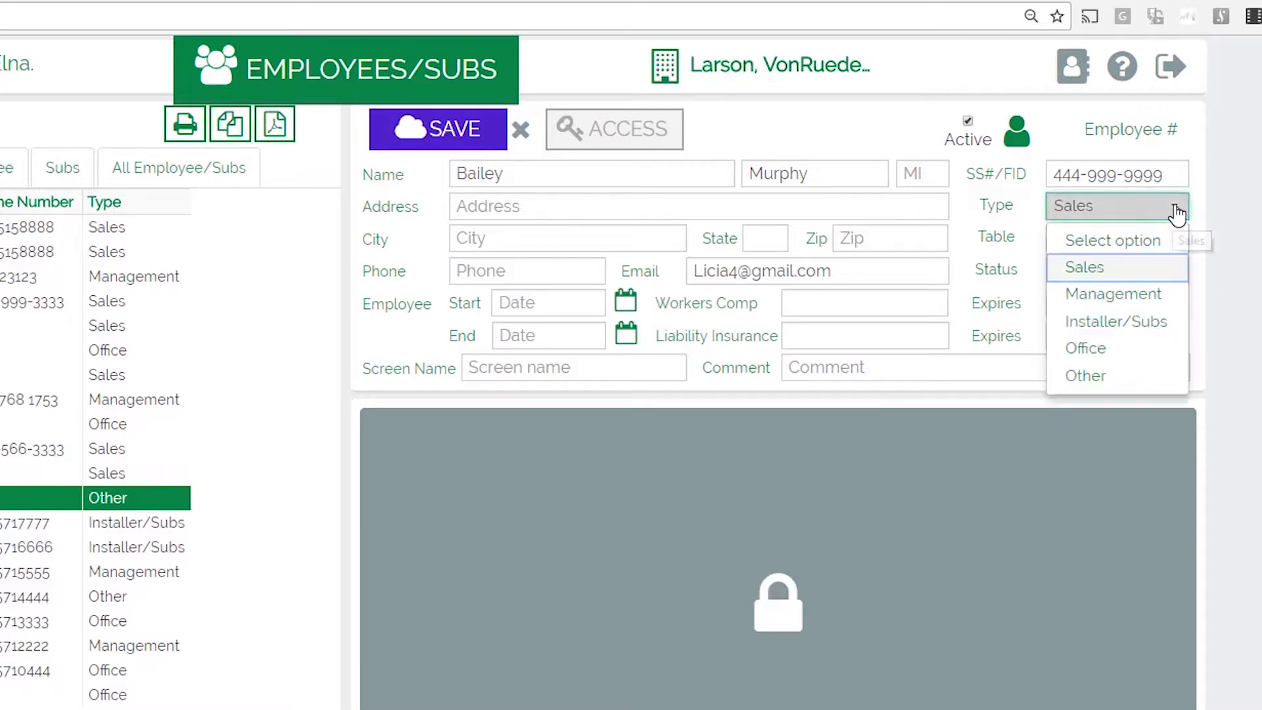
click(1174, 207)
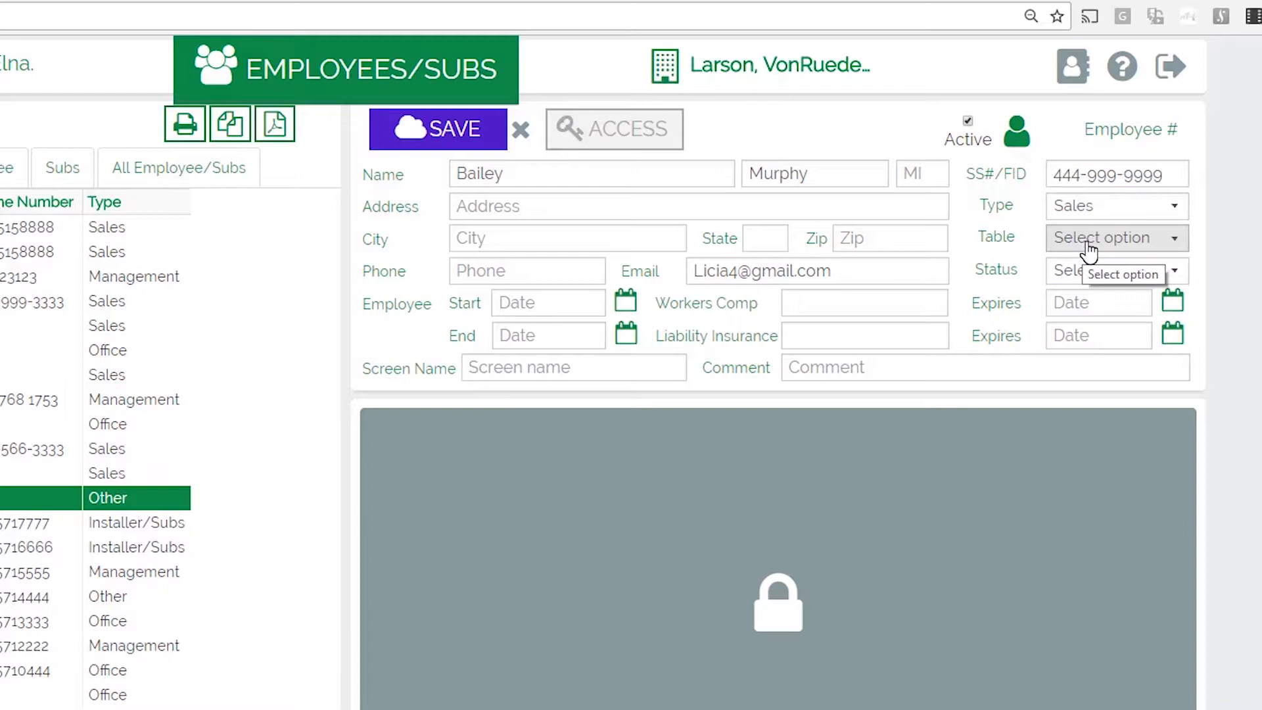
click(1179, 247)
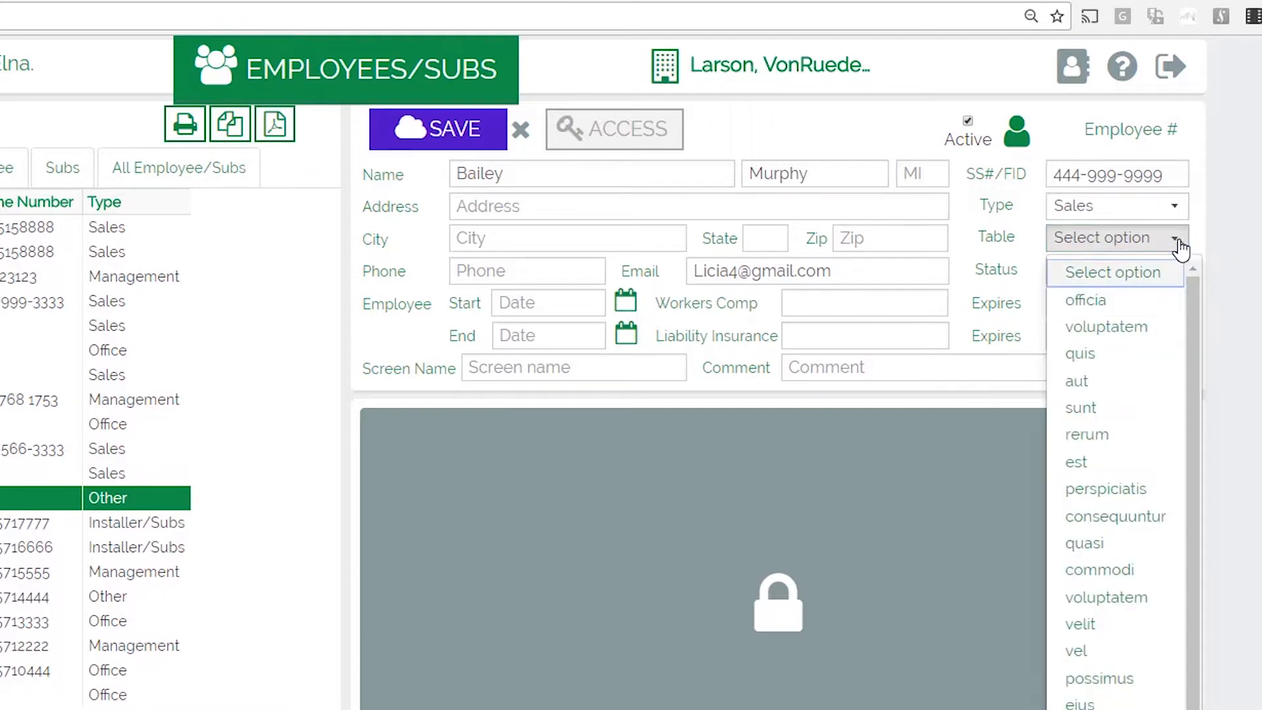
click(1179, 247)
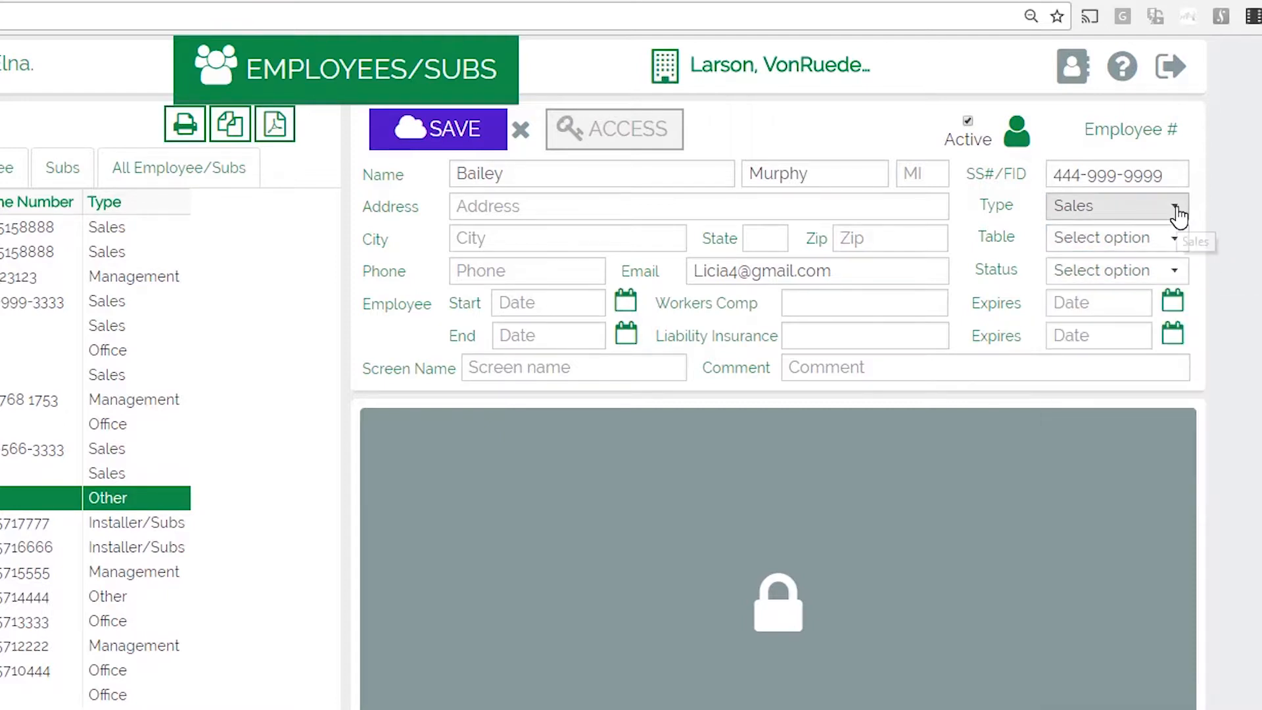
click(1177, 214)
click(1141, 321)
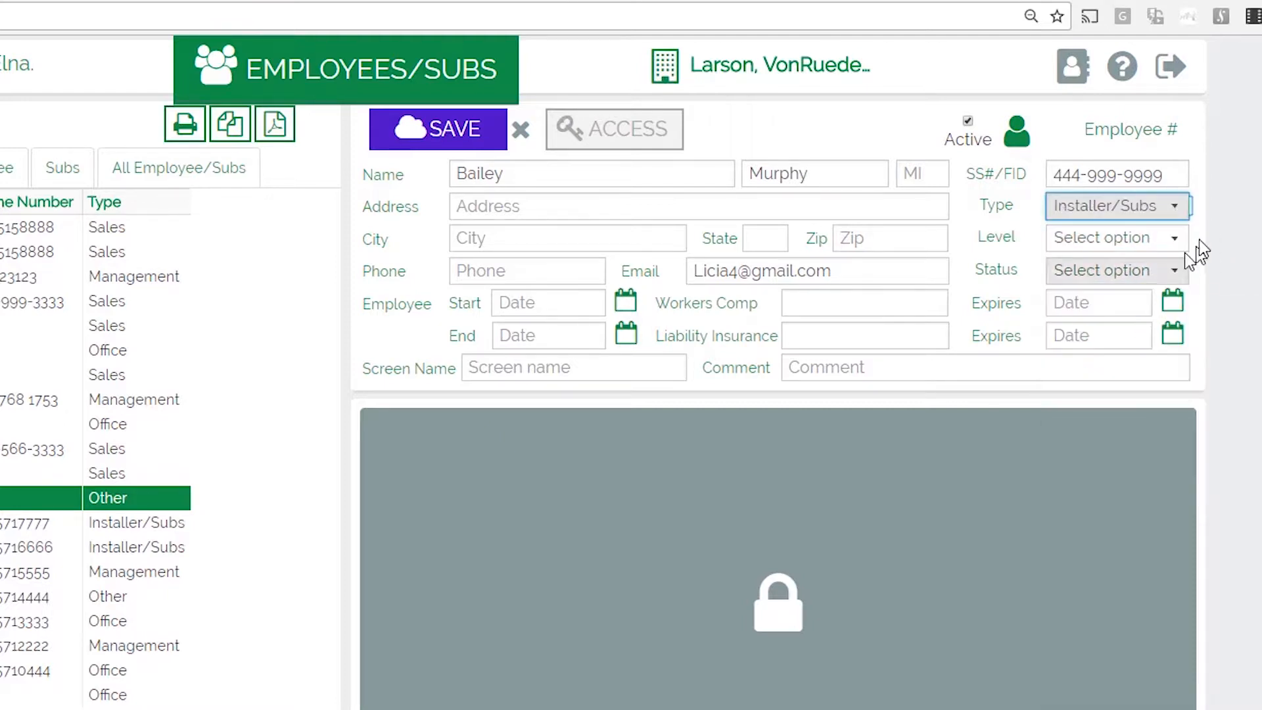
Step: Set level L0 and status Contractor, fill in the screen name, and save the employee
click(1178, 245)
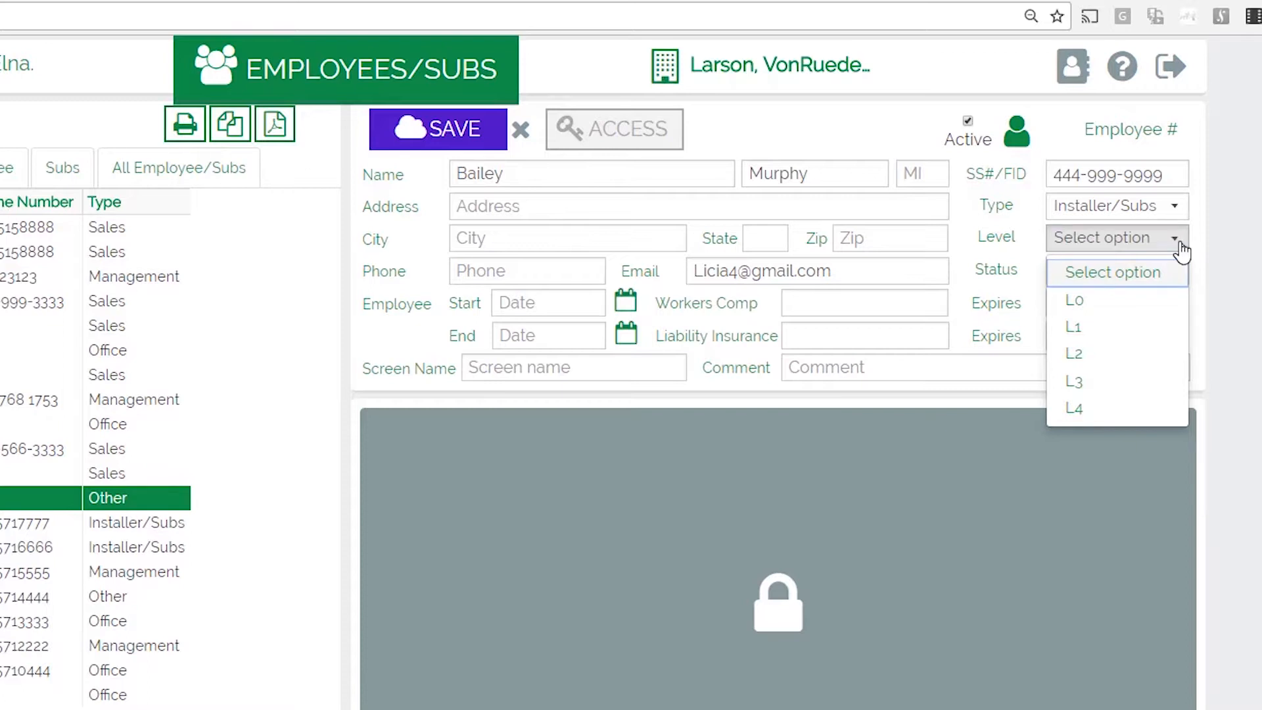
click(1119, 302)
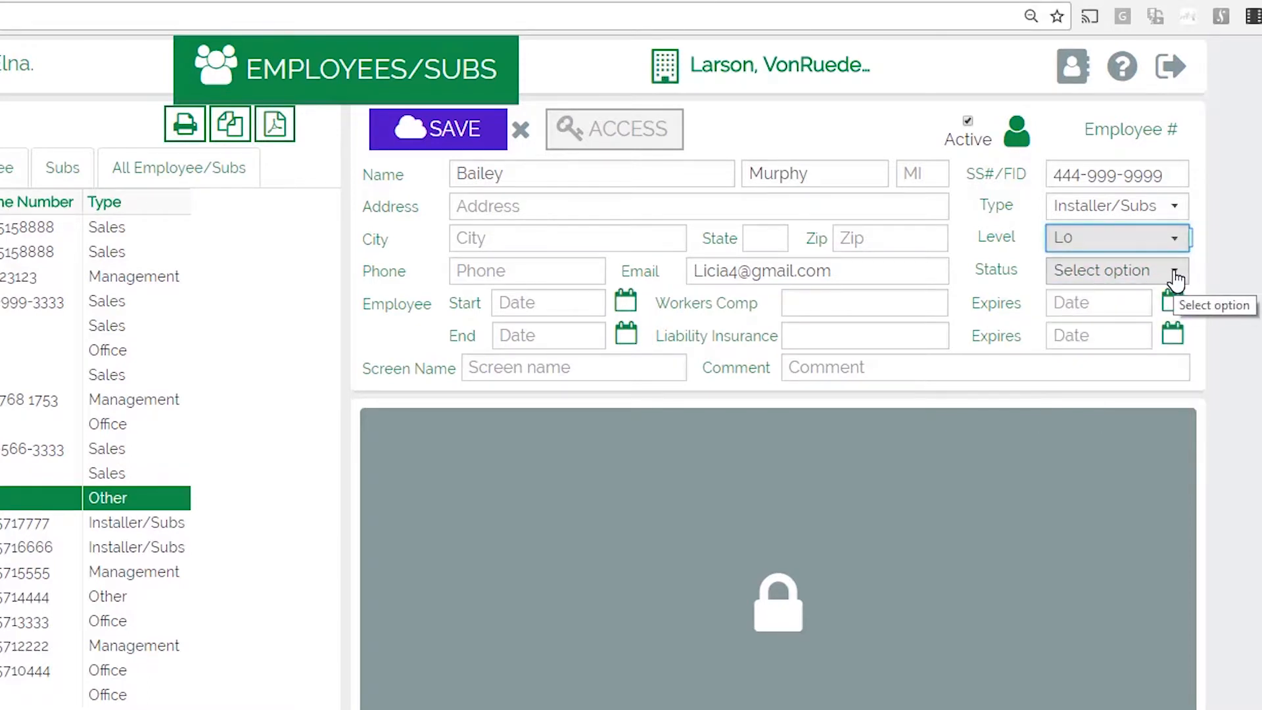
click(1174, 276)
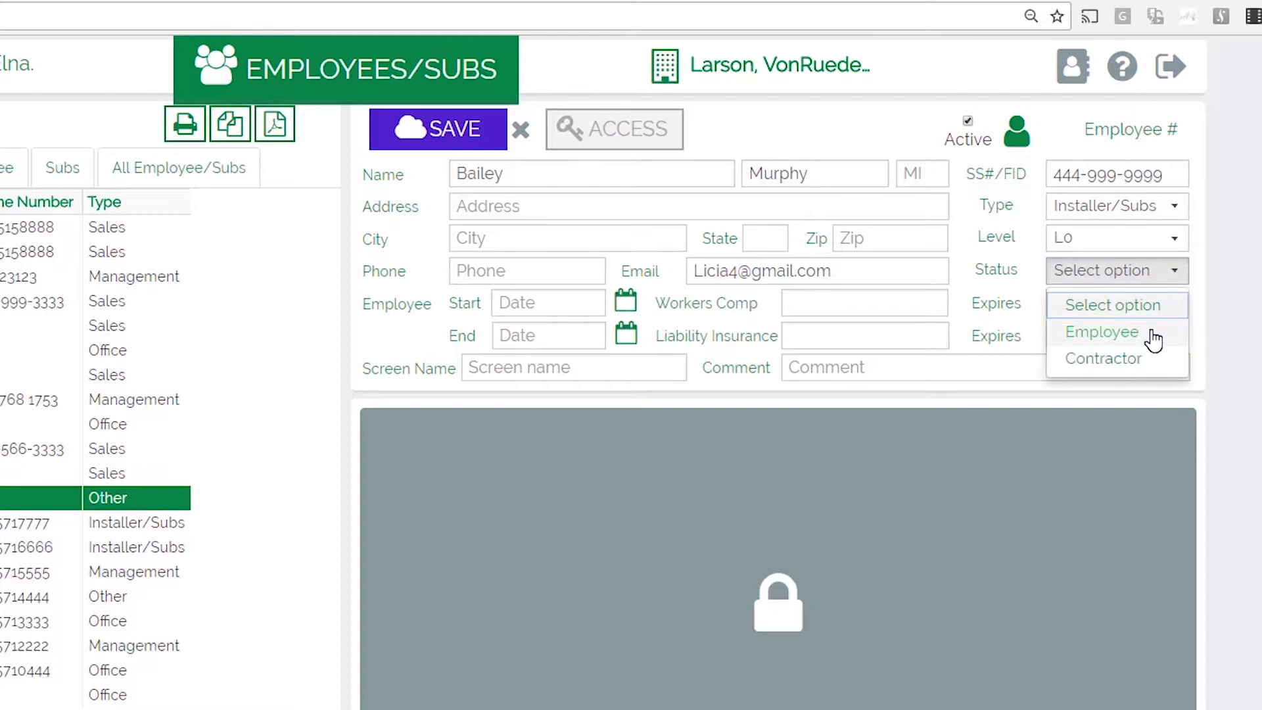
click(1149, 360)
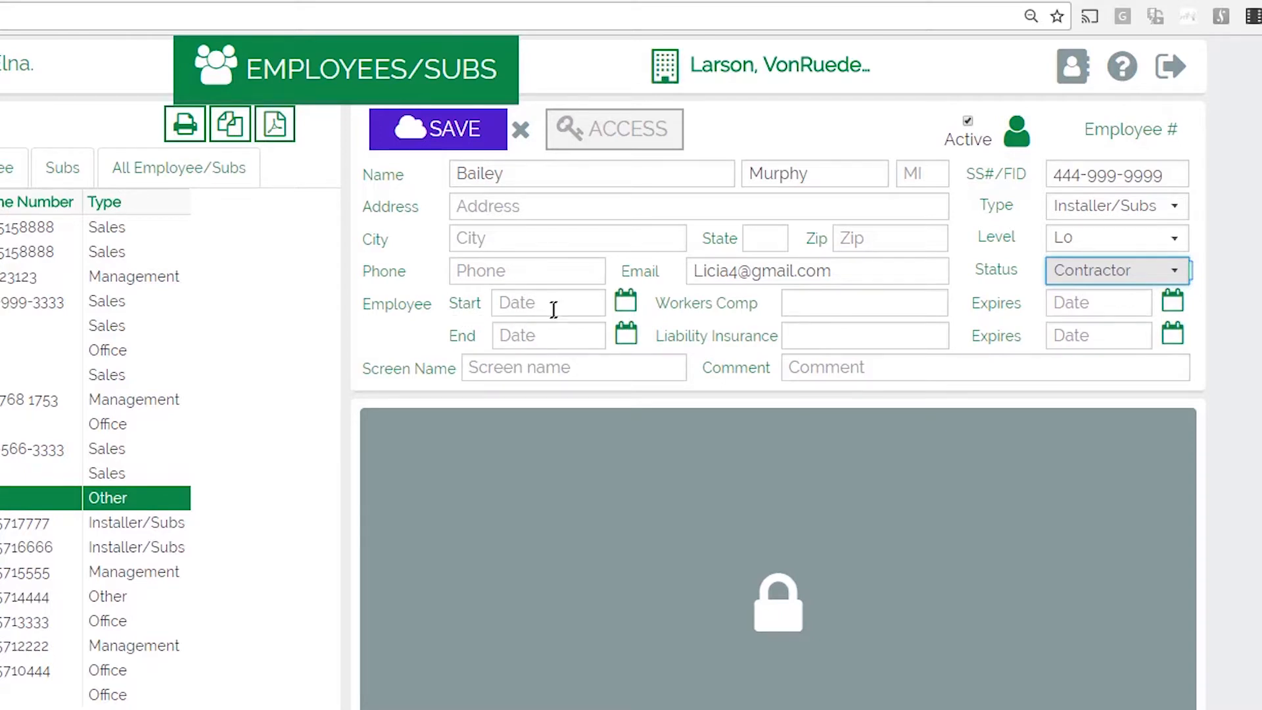
click(613, 369)
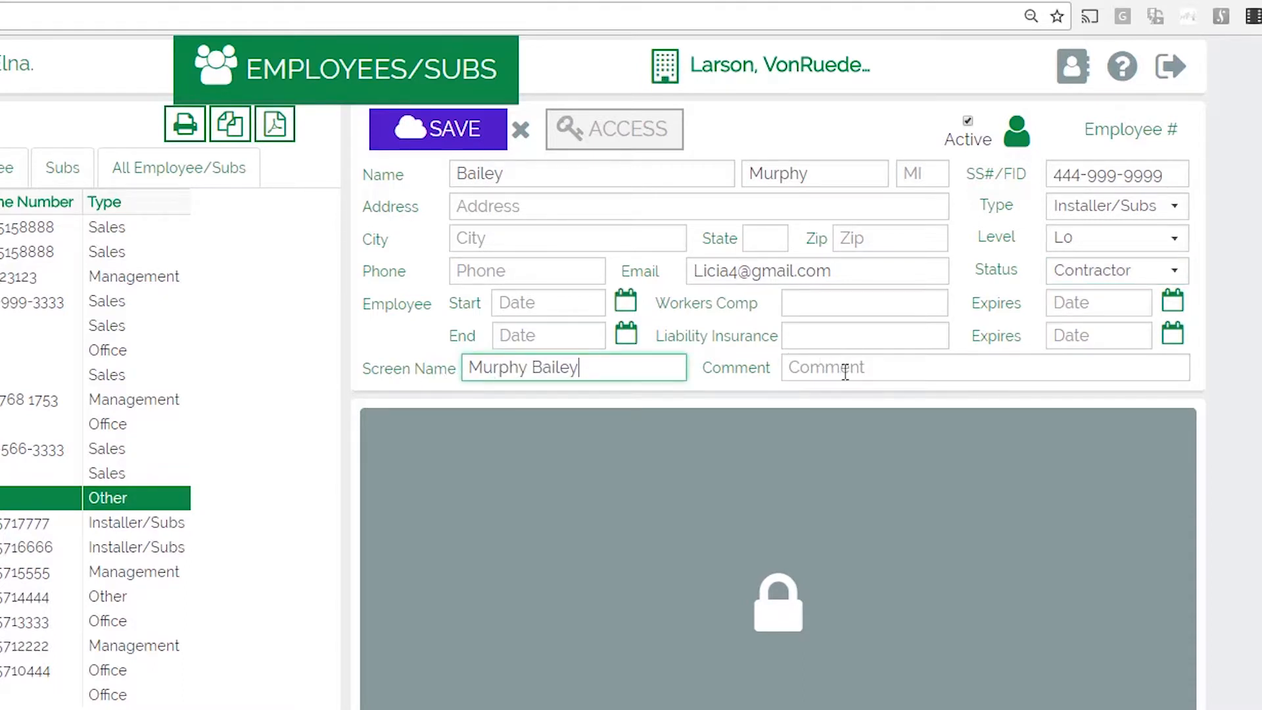
click(442, 132)
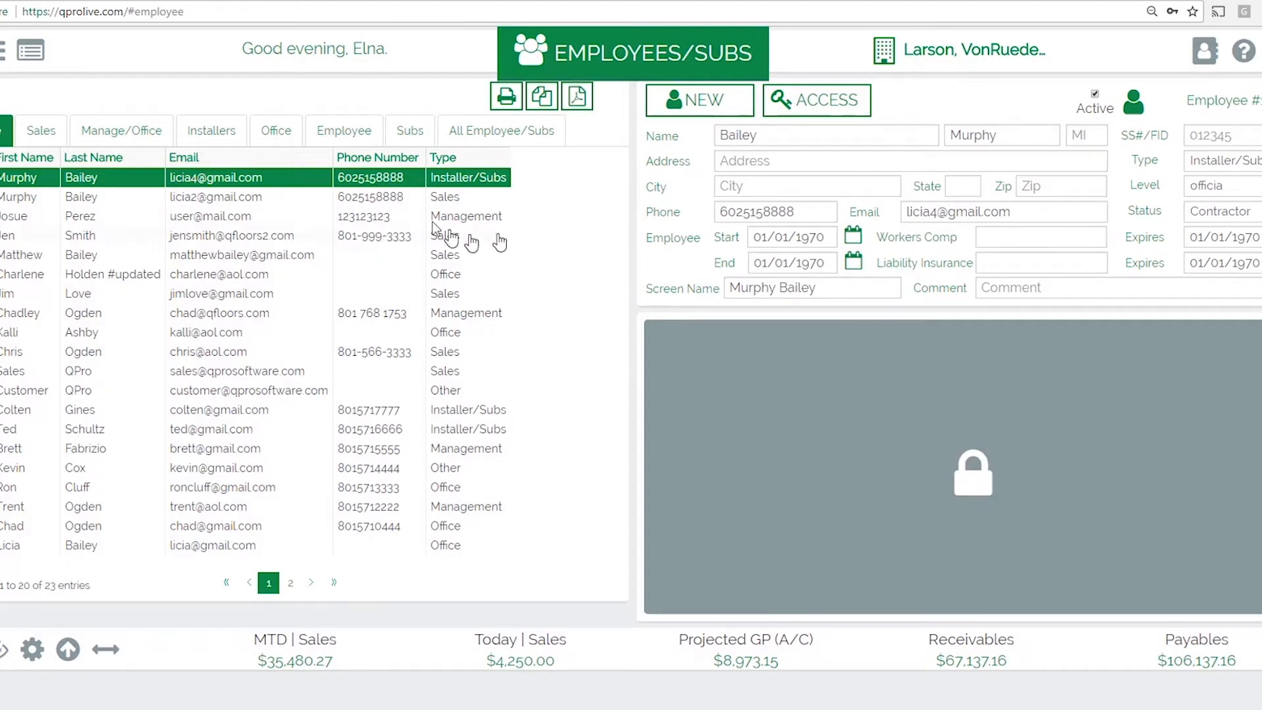
Step: In the employee's access settings, replace the login password and confirm it
click(812, 104)
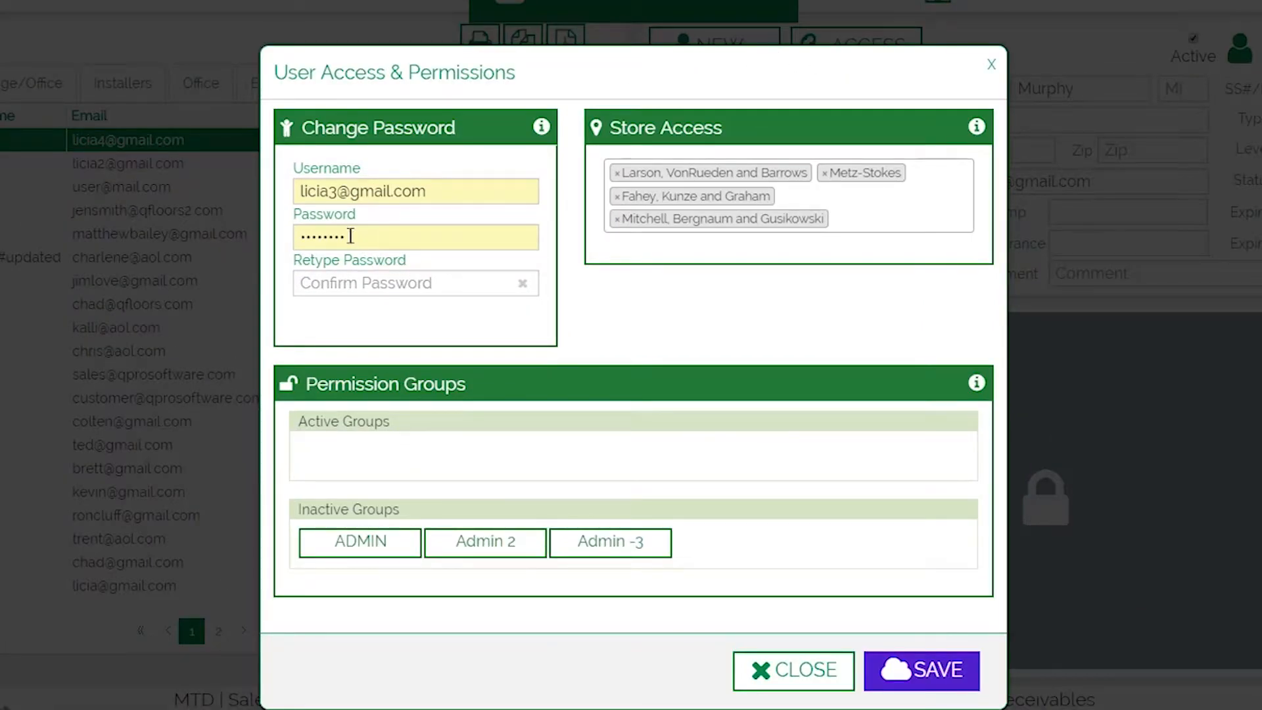
click(344, 287)
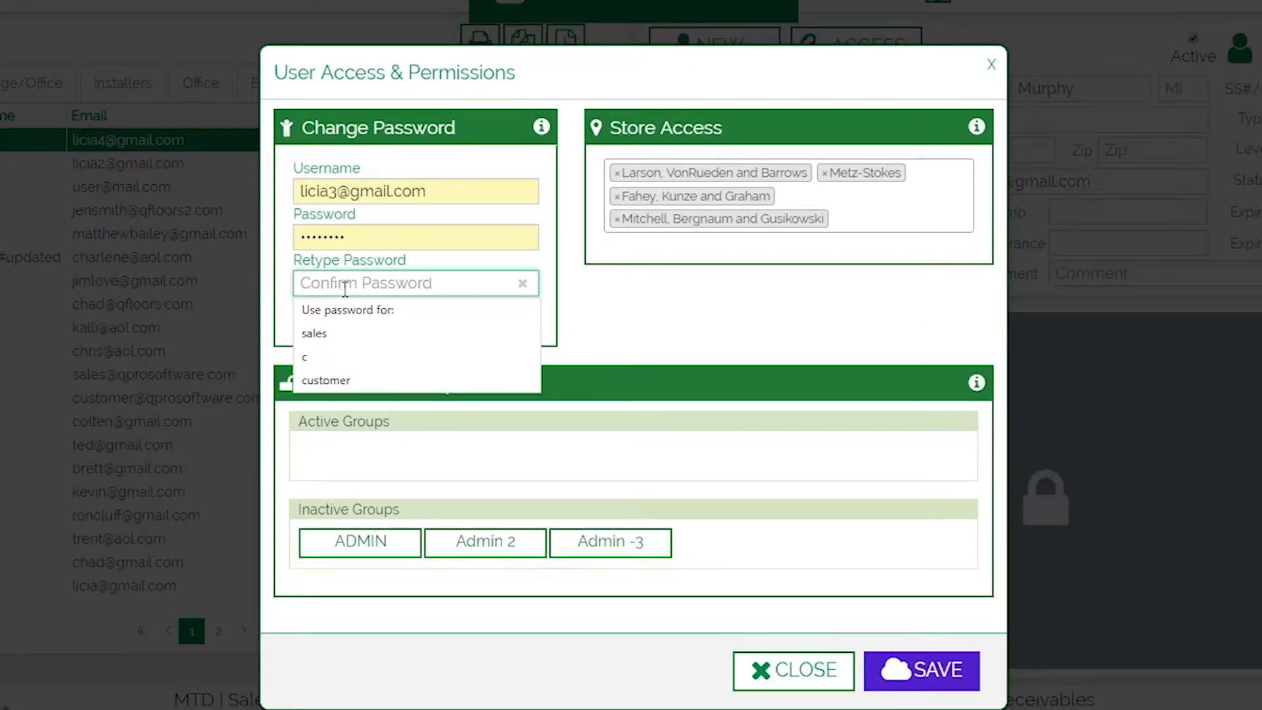
drag(355, 239, 217, 234)
key(BackSpace)
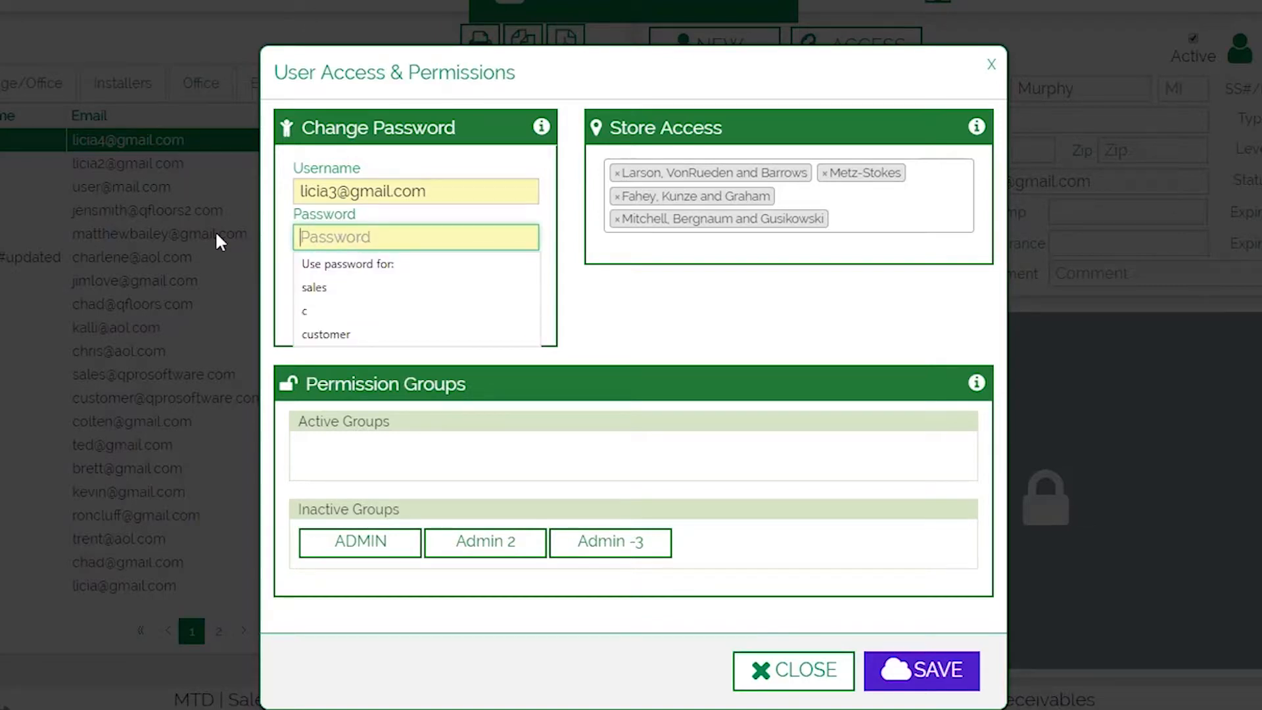
text(1234)
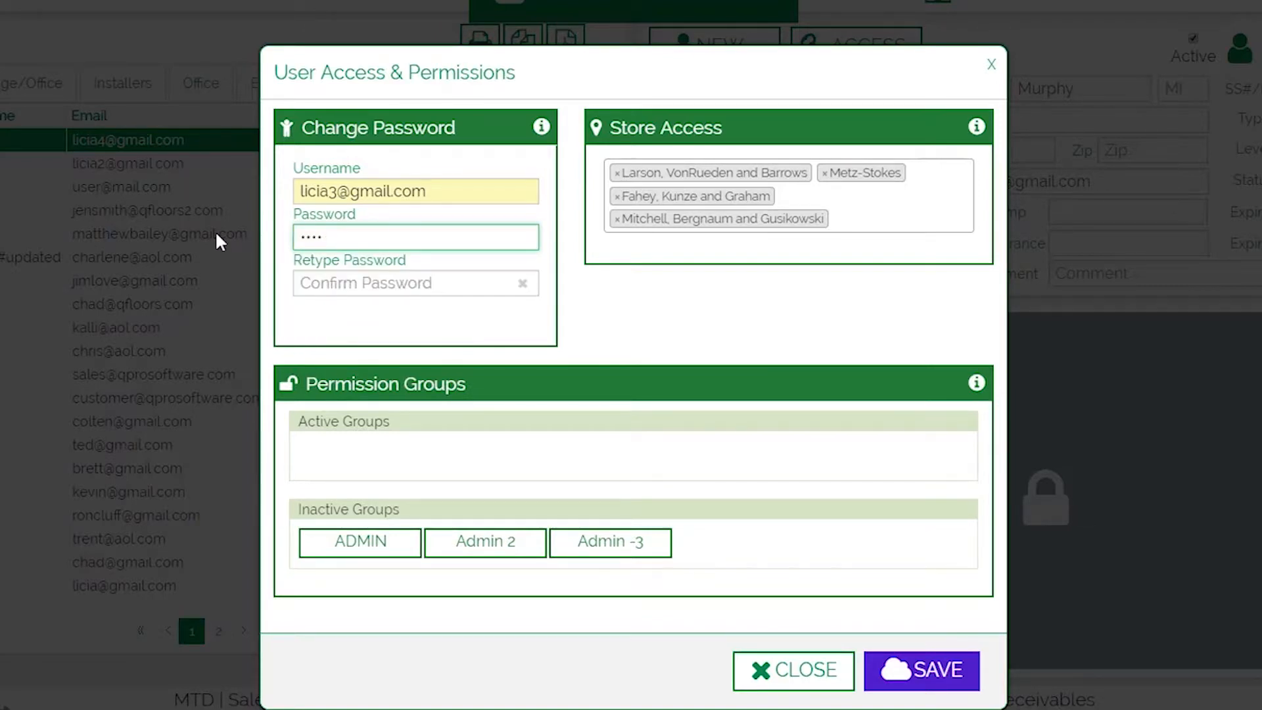
key(Tab)
text(1234)
key(Tab)
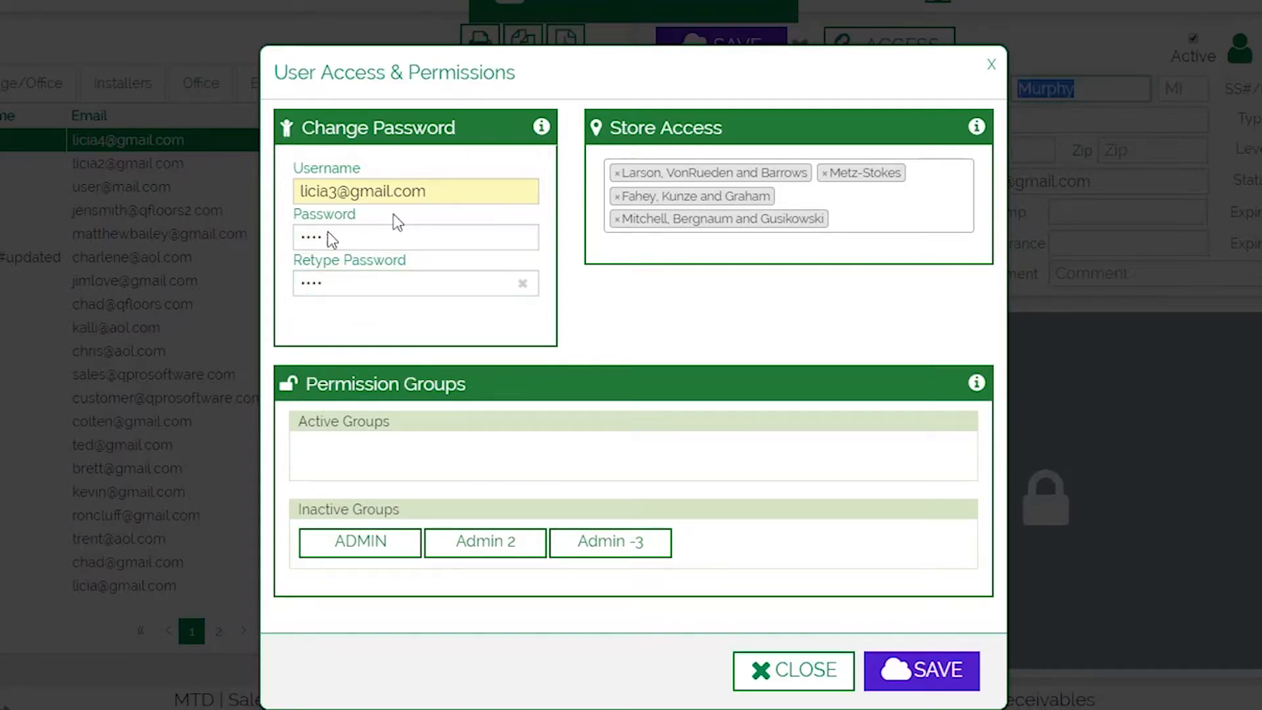
Step: Clear all Store Access tags and grant access to Larson, VonRueden and Barrows only
click(617, 219)
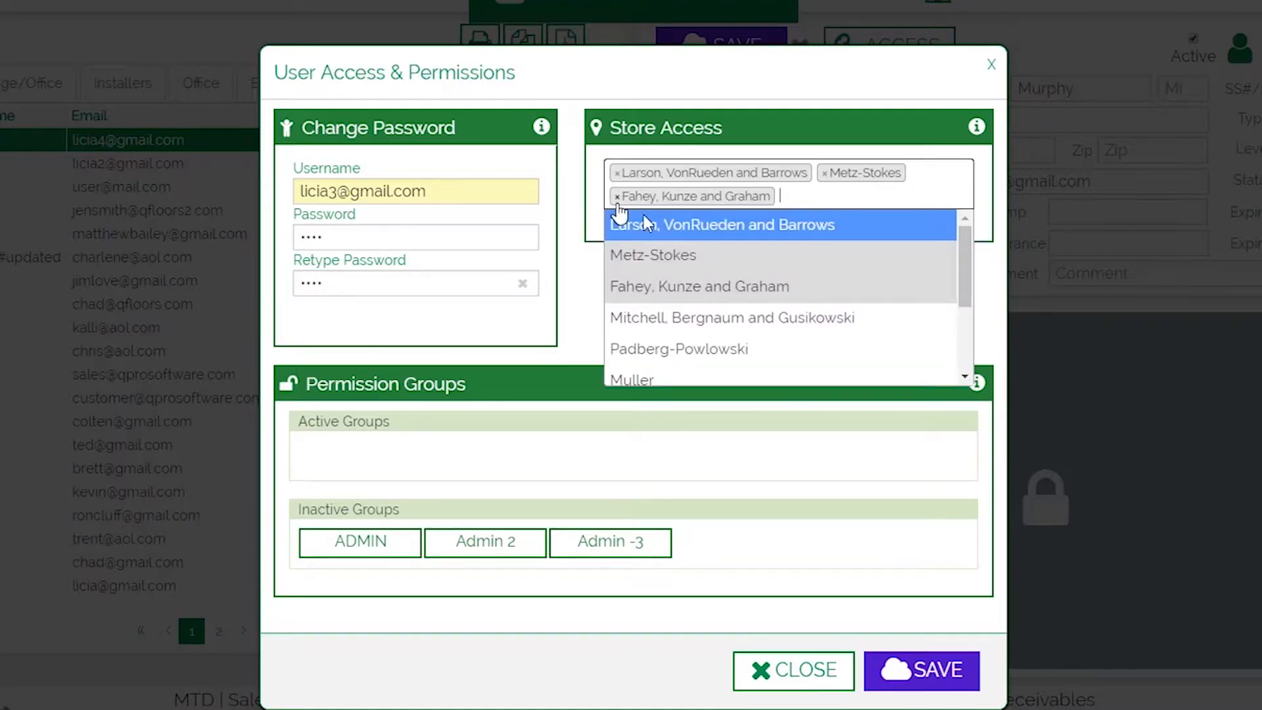
click(618, 196)
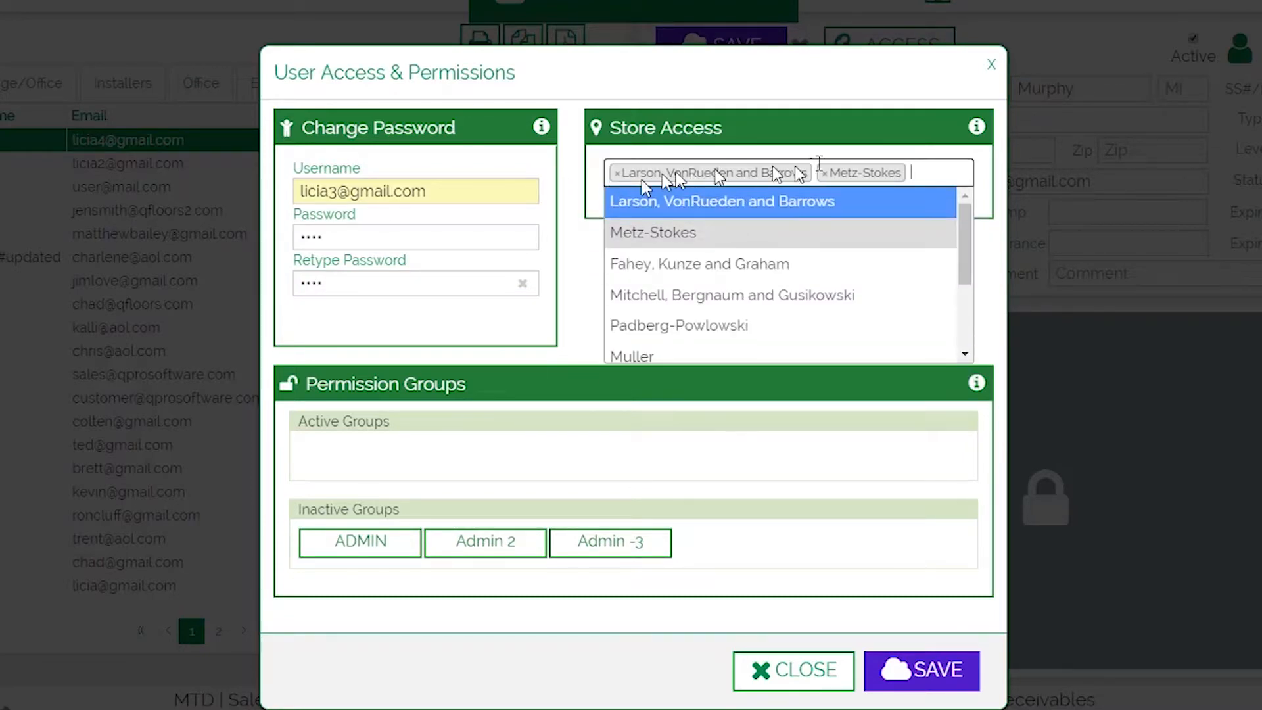
click(825, 173)
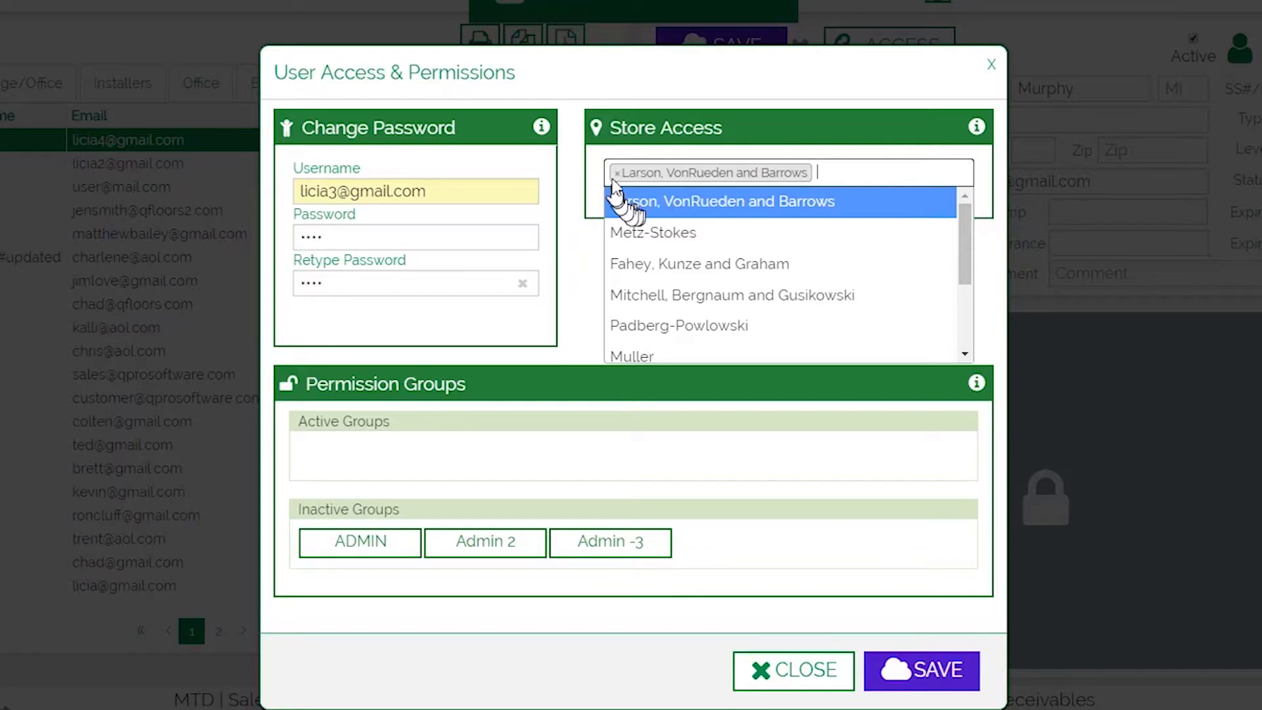
click(641, 172)
click(617, 173)
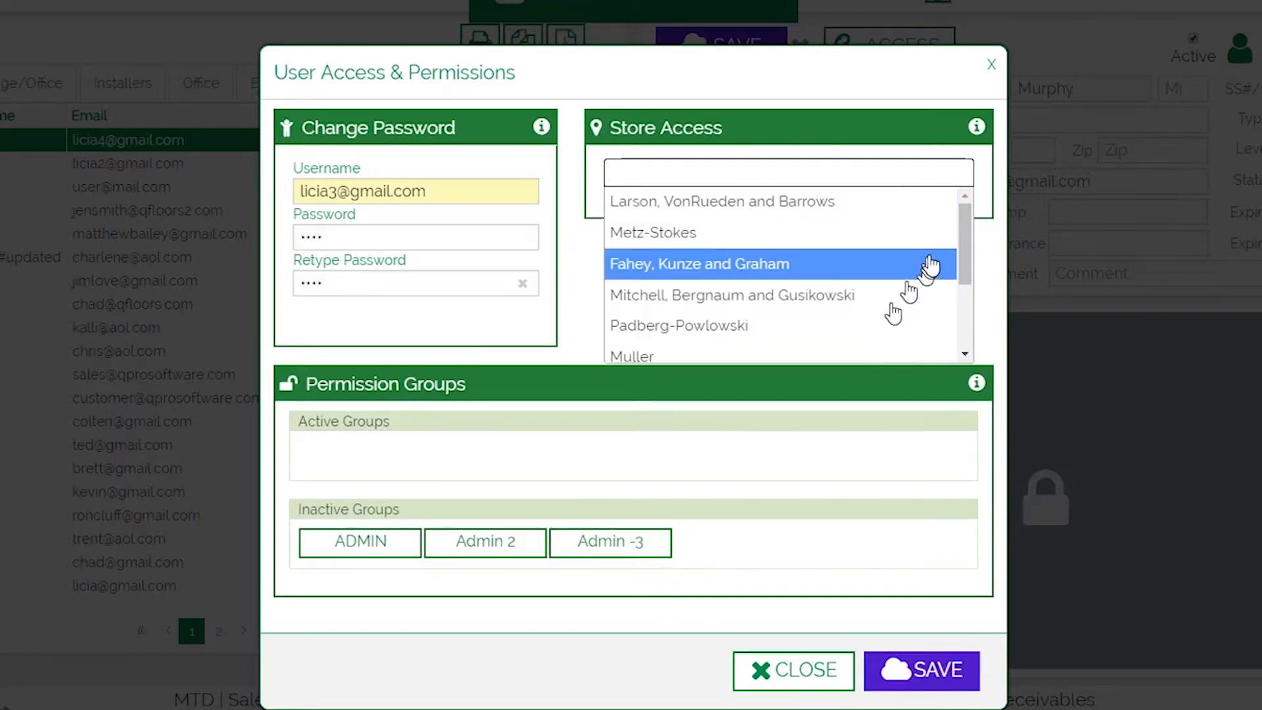
drag(965, 231, 953, 207)
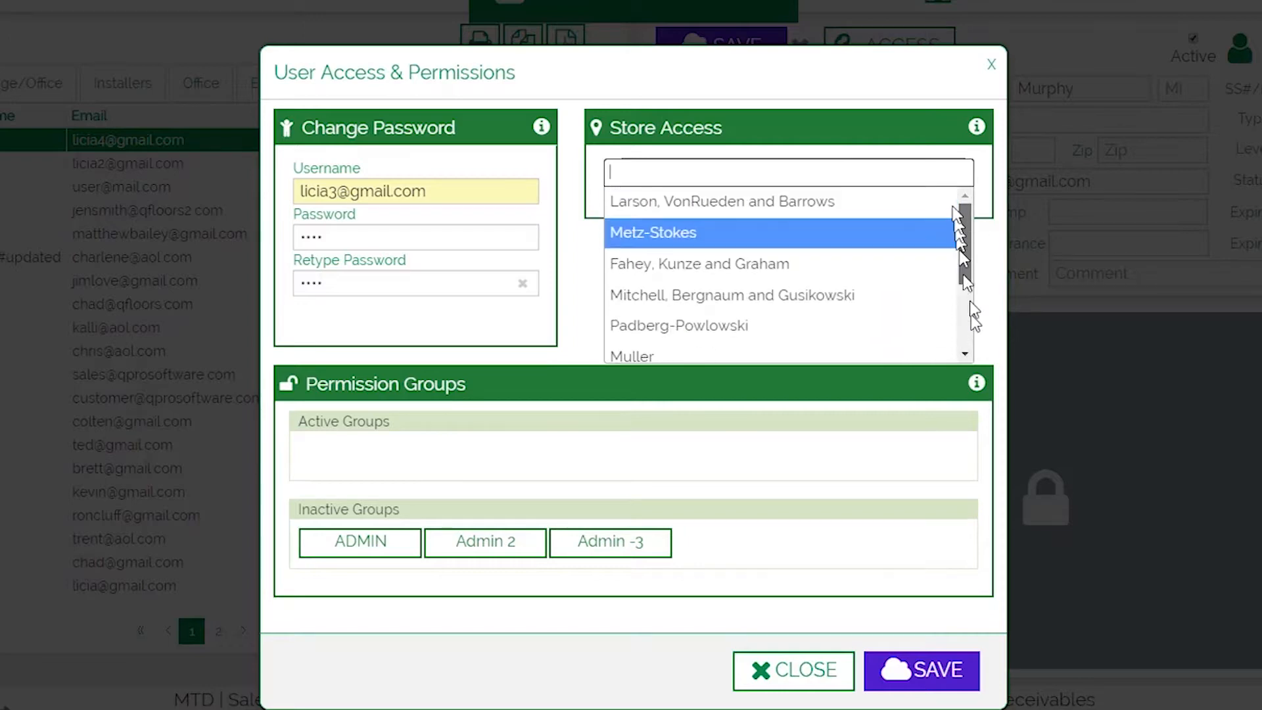
click(788, 211)
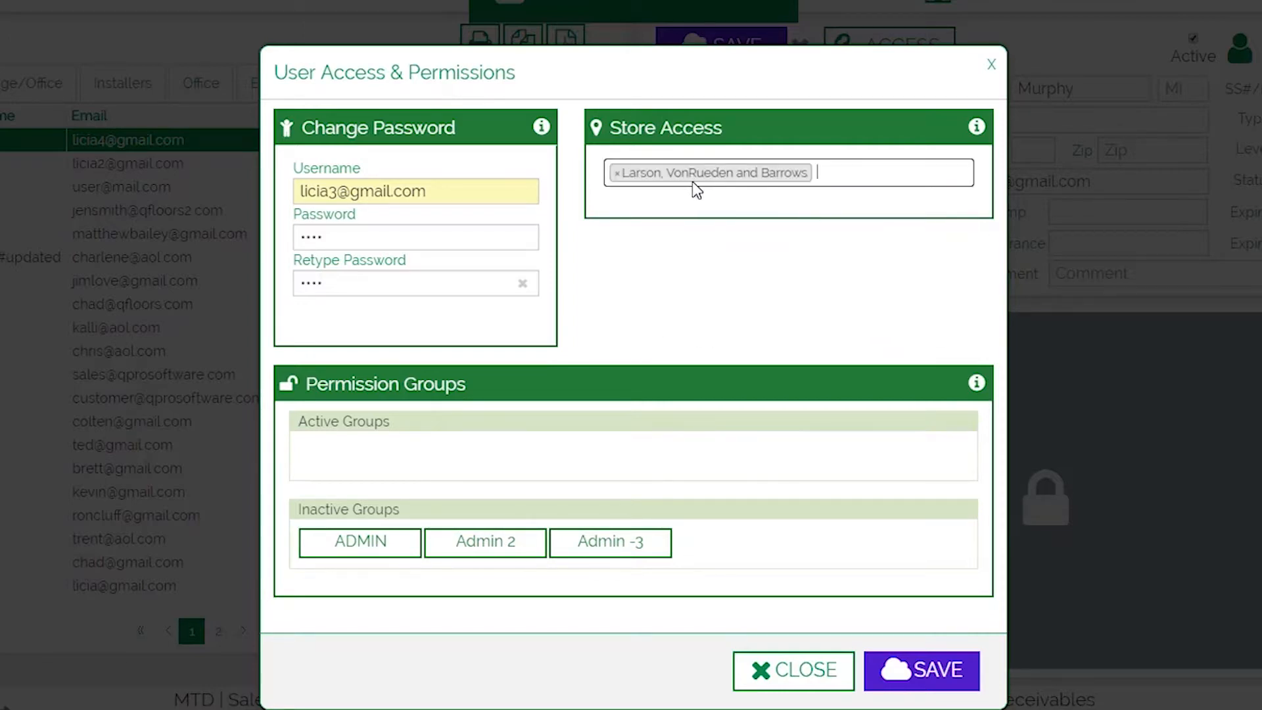
click(880, 169)
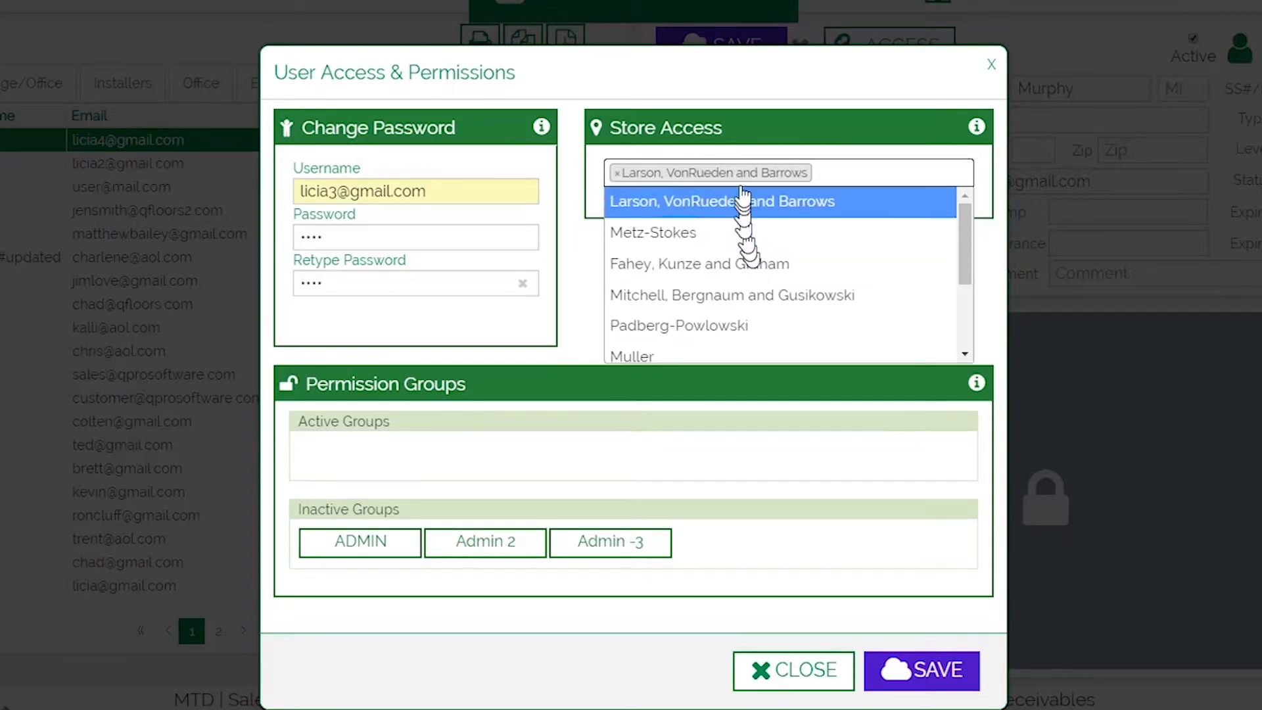
Step: Add Fahey, Kunze and Graham store access, activate ADMIN and Admin -3 groups, and save
click(740, 269)
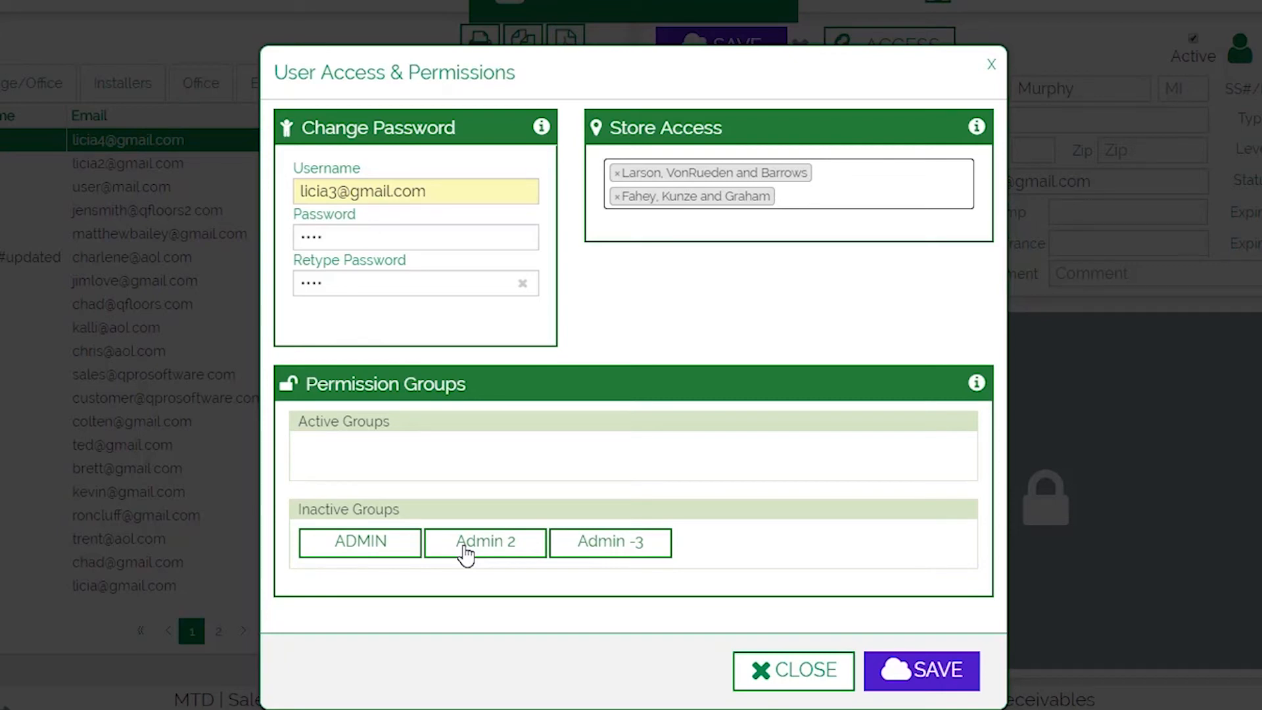
click(393, 551)
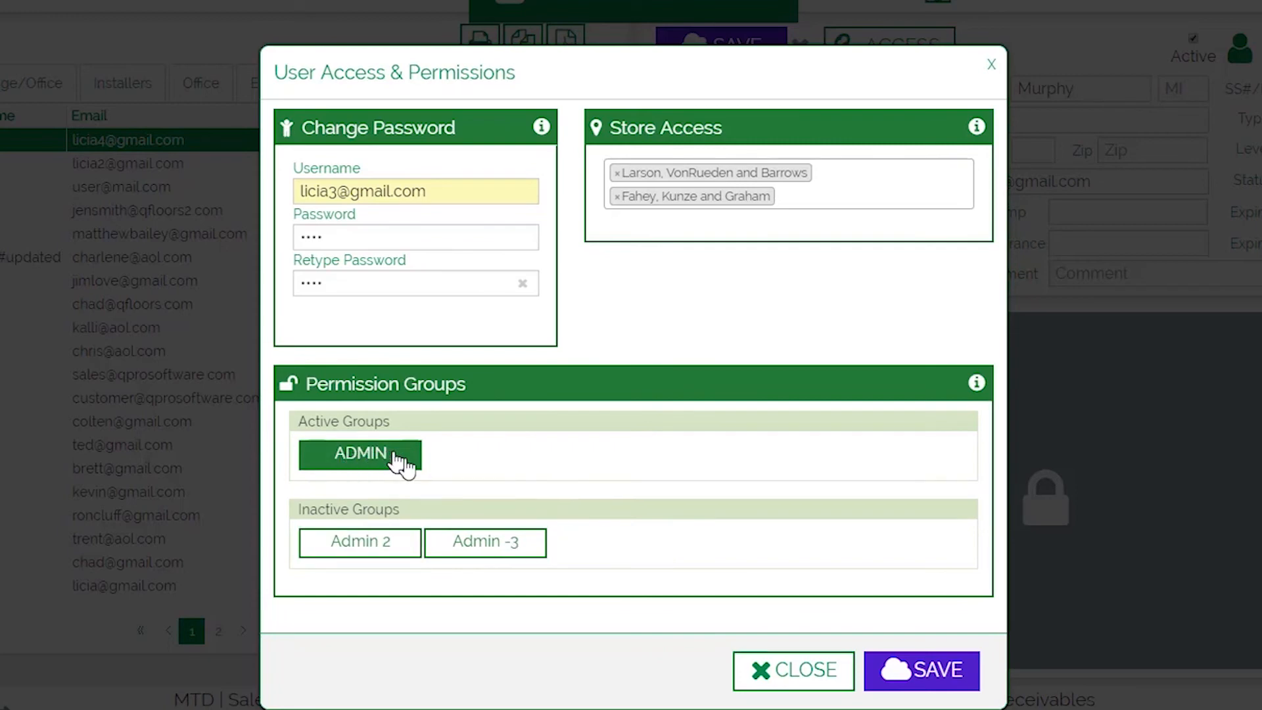
click(523, 548)
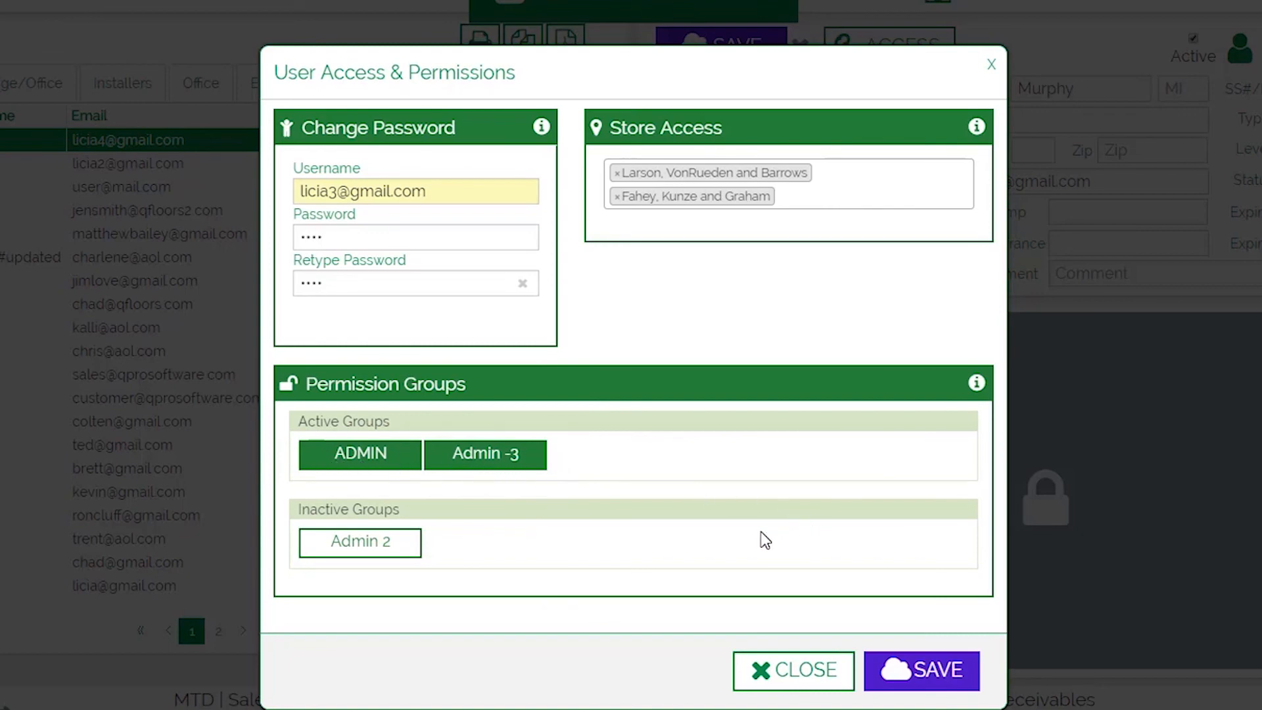
click(936, 677)
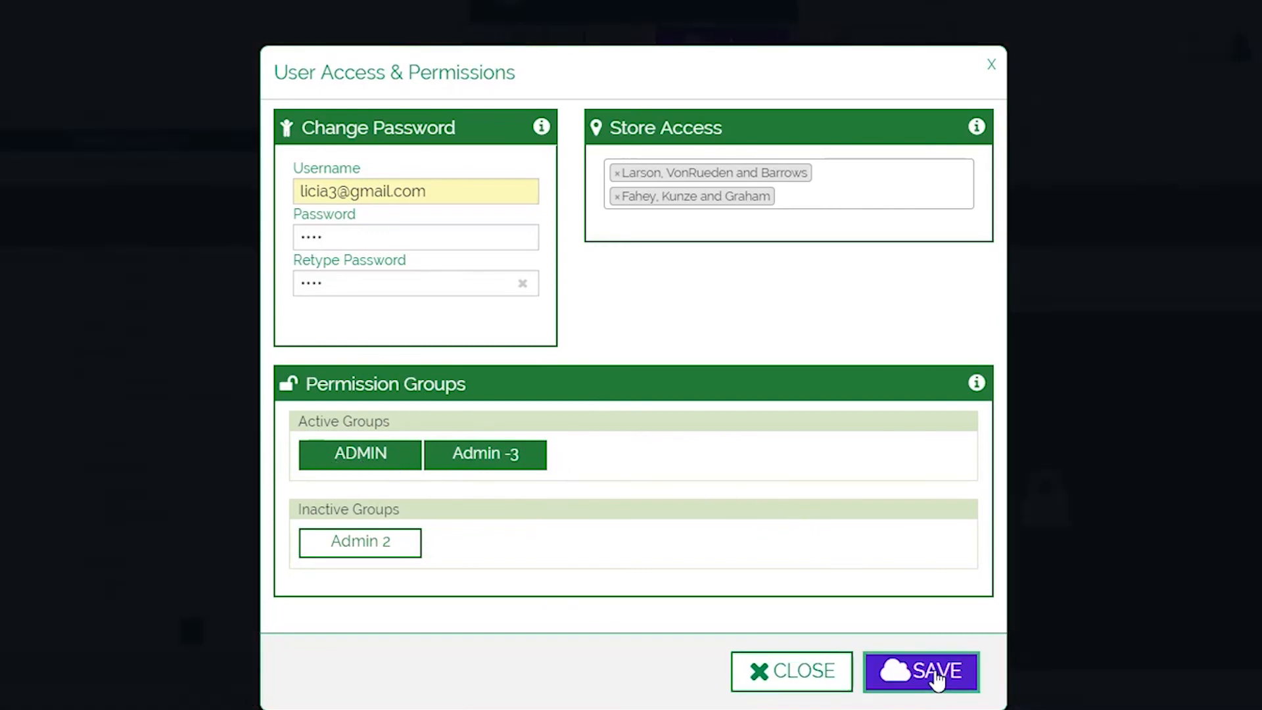